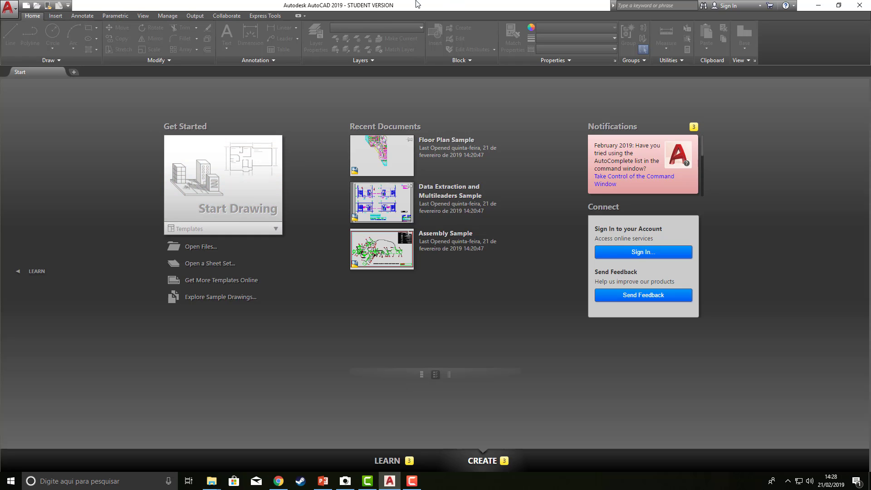
# Start a new drawing and draw a closed four-sided outline with lines.
pyautogui.click(229, 202)
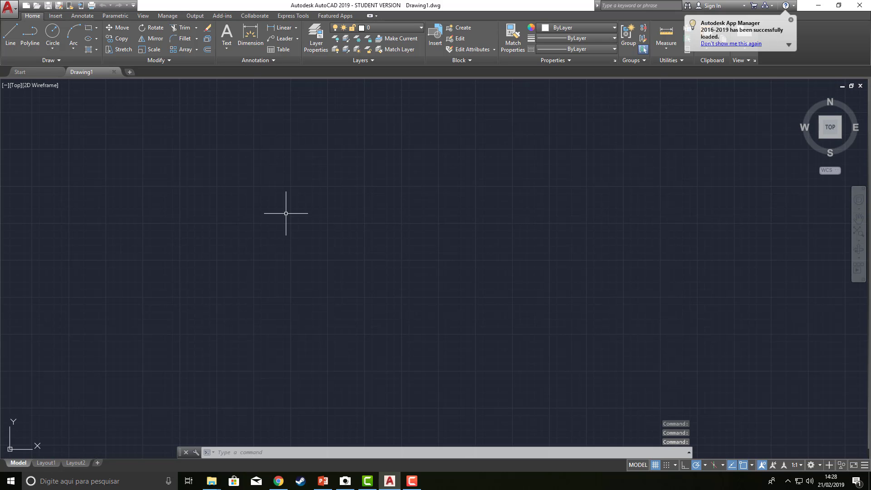
pyautogui.write('l')
pyautogui.press('Return')
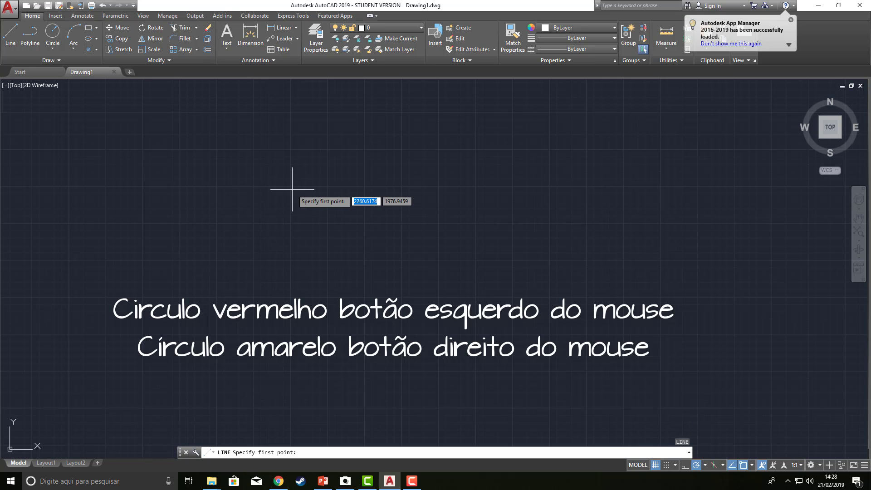
pyautogui.click(261, 183)
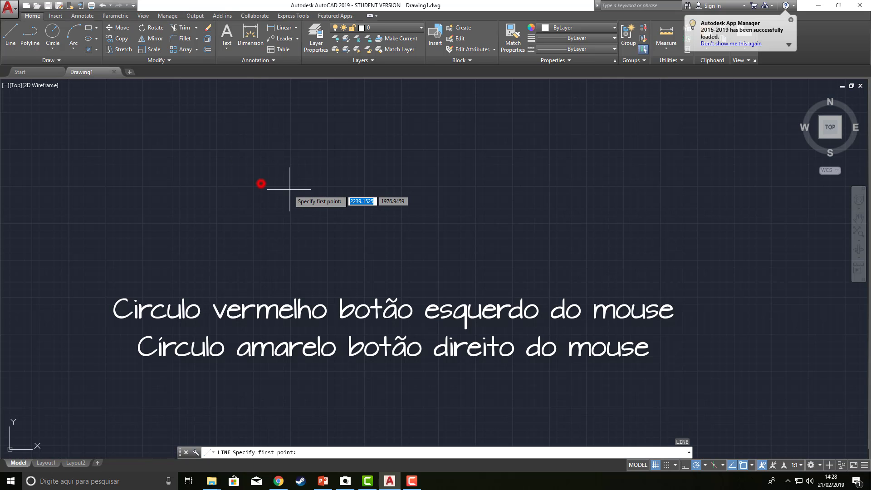
pyautogui.click(564, 183)
pyautogui.click(564, 338)
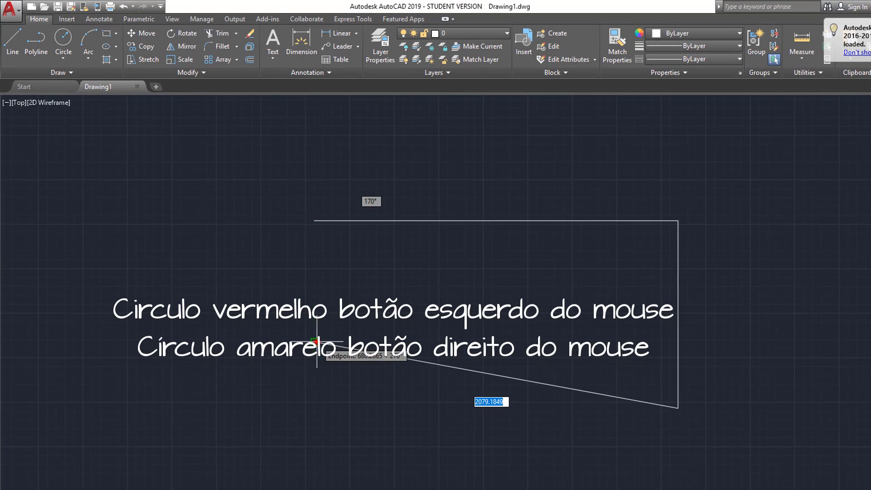
pyautogui.click(314, 341)
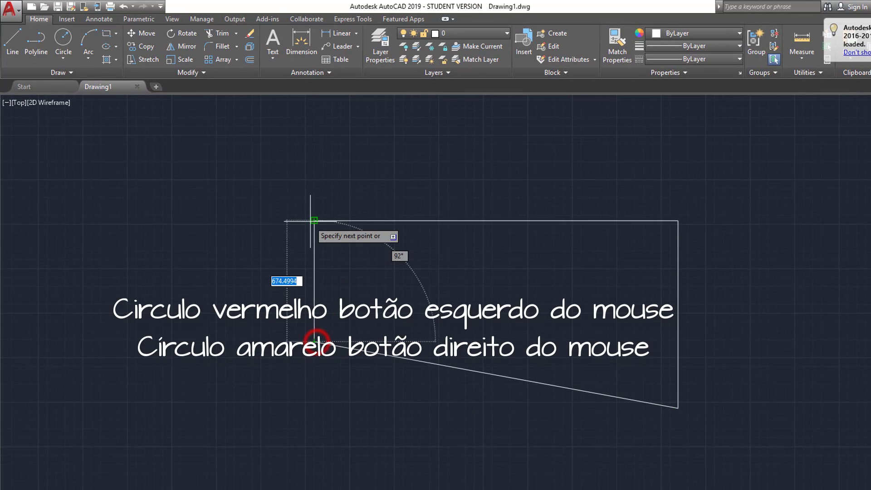
pyautogui.click(314, 221)
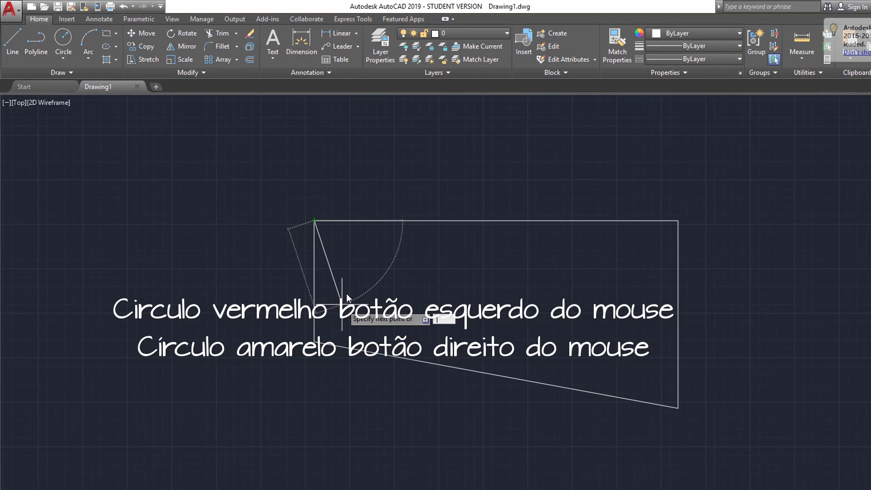
pyautogui.press('Return')
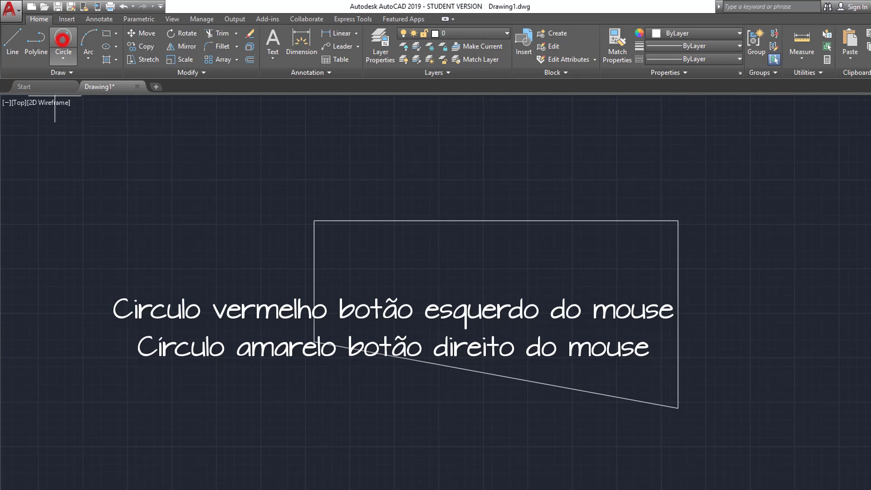
# Draw a circle centred on the outline's lower-left corner.
pyautogui.click(62, 39)
pyautogui.click(314, 341)
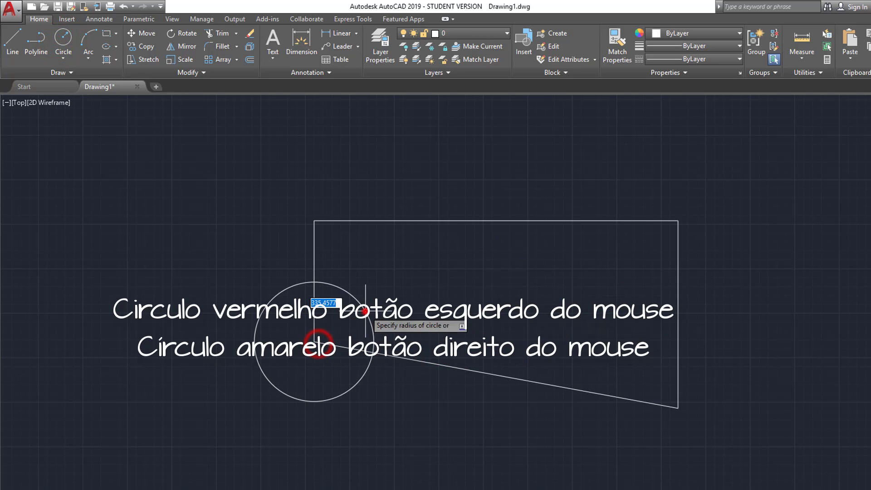
pyautogui.click(365, 311)
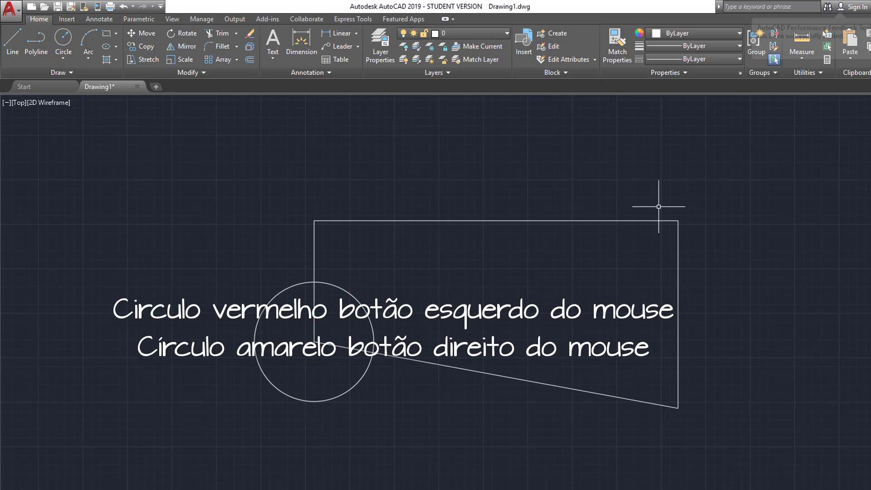
pyautogui.rightClick(684, 211)
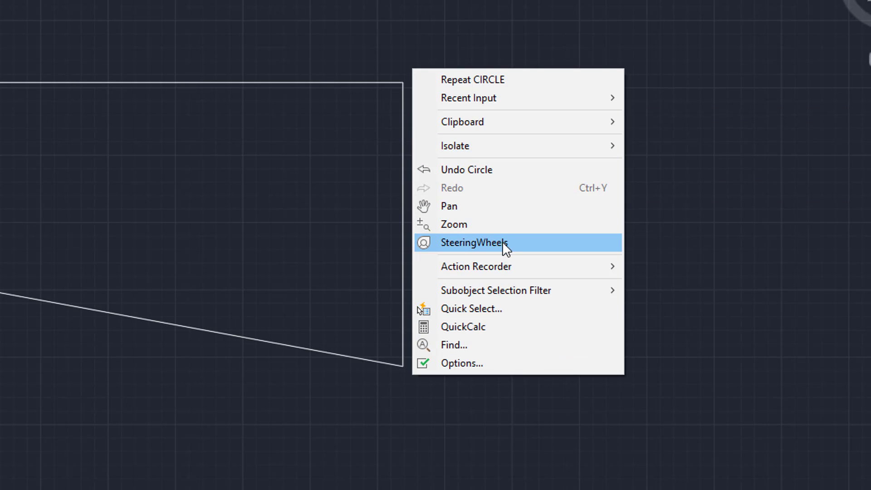
pyautogui.click(309, 127)
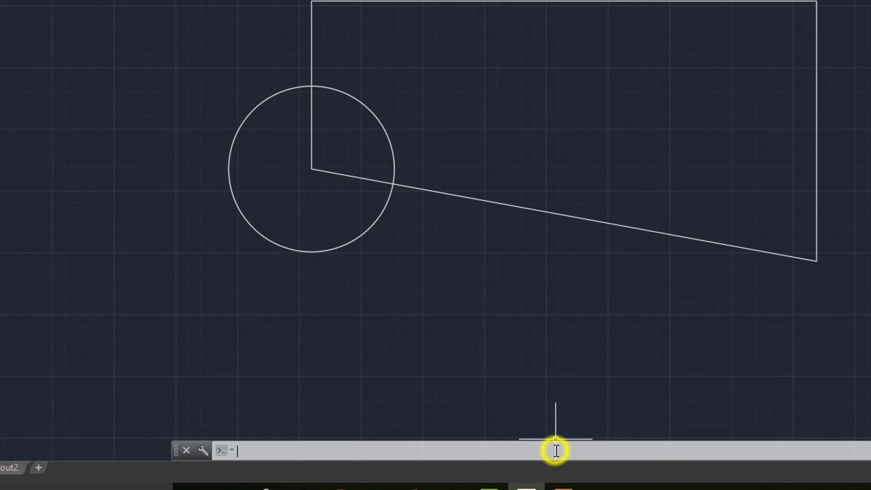
# Open Options from the command line's right-click menu, showing the User Preferences tab.
pyautogui.rightClick(556, 451)
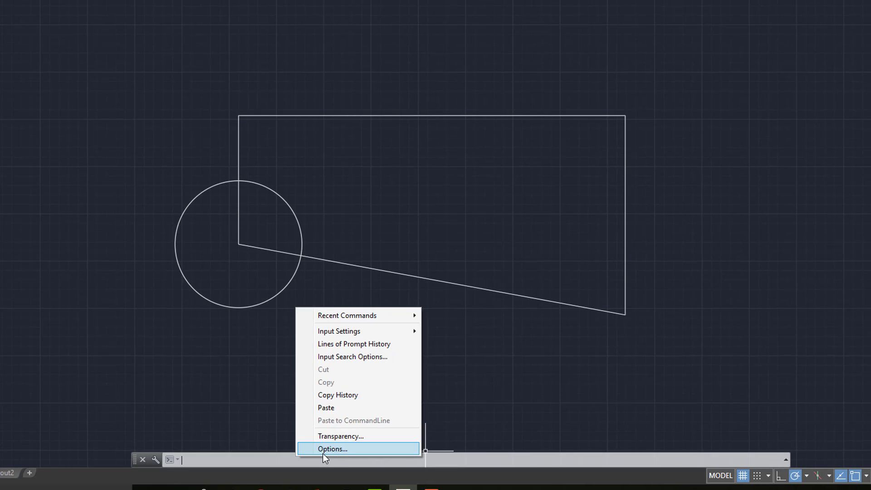
pyautogui.click(323, 453)
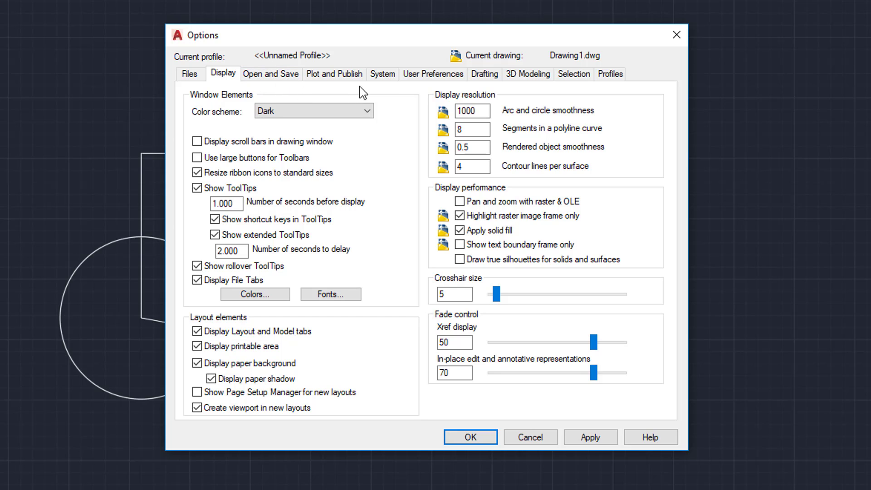
pyautogui.click(431, 77)
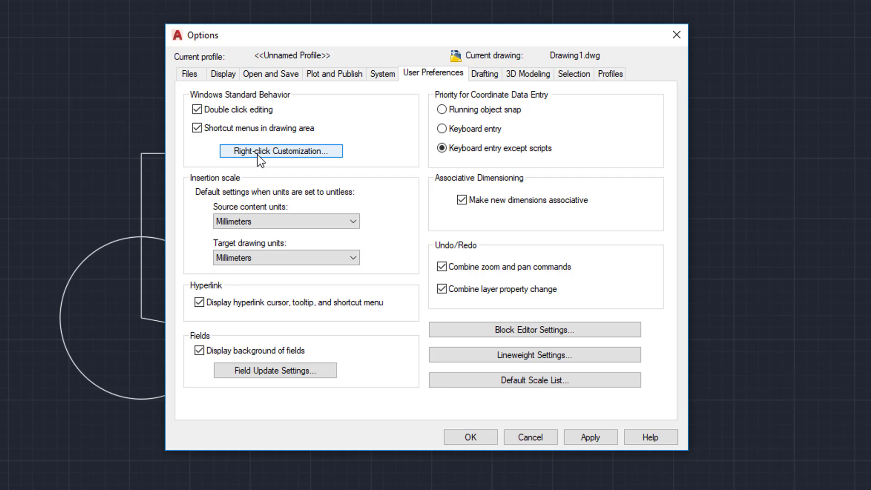
# Set right-click to repeat the last command, and to ENTER in command mode, then confirm Options.
pyautogui.click(291, 156)
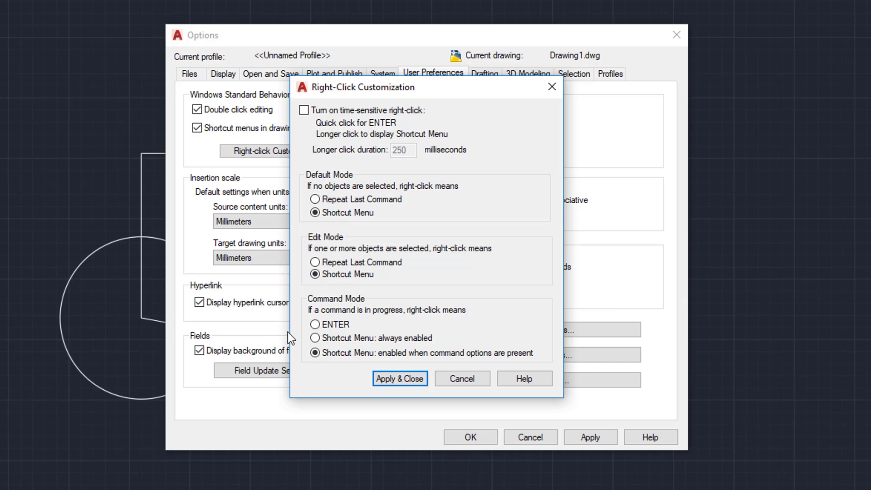
pyautogui.click(316, 200)
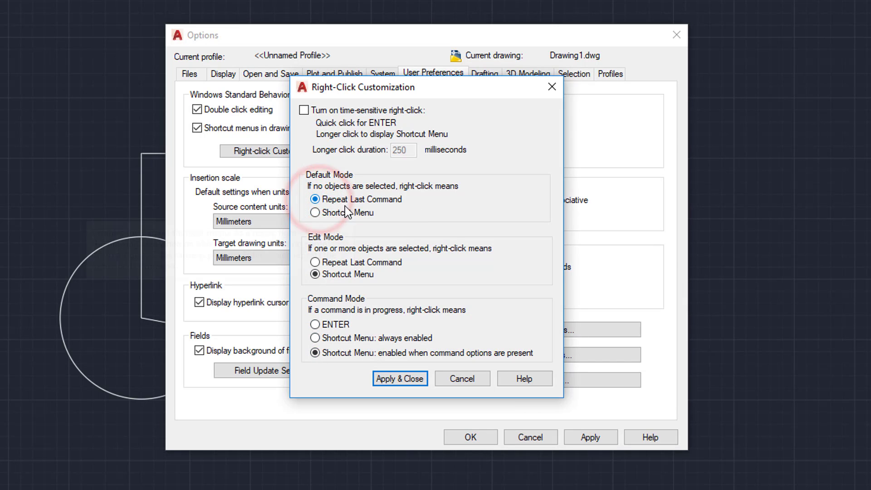
pyautogui.click(315, 262)
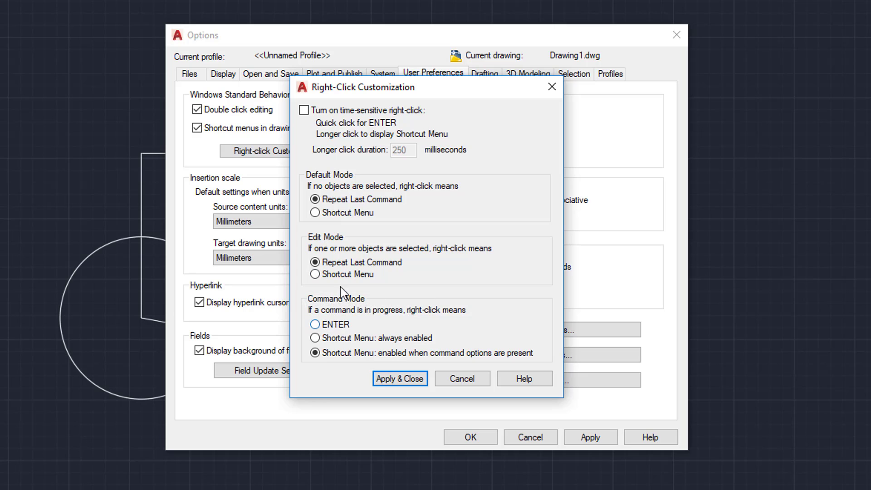
pyautogui.click(316, 325)
pyautogui.click(393, 378)
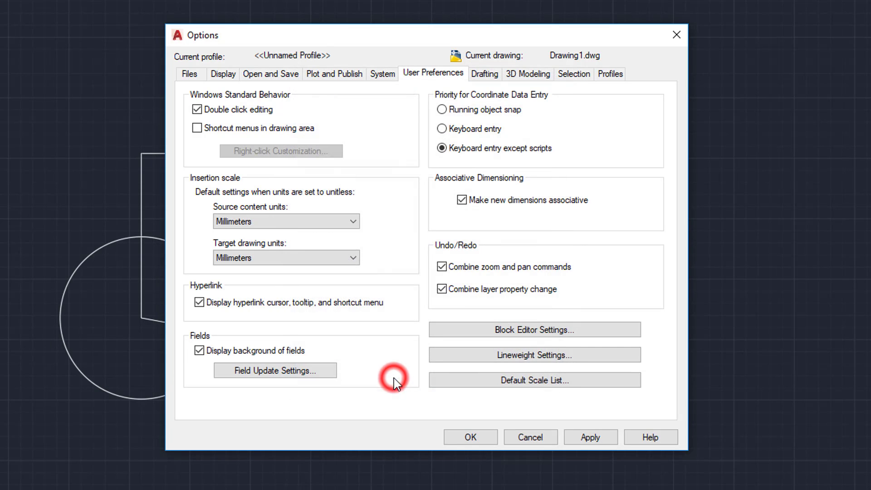
pyautogui.click(591, 438)
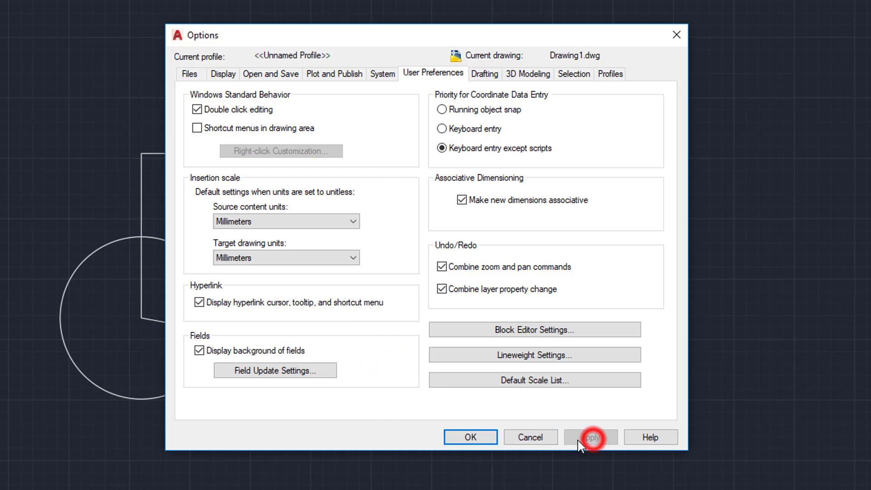
pyautogui.click(471, 437)
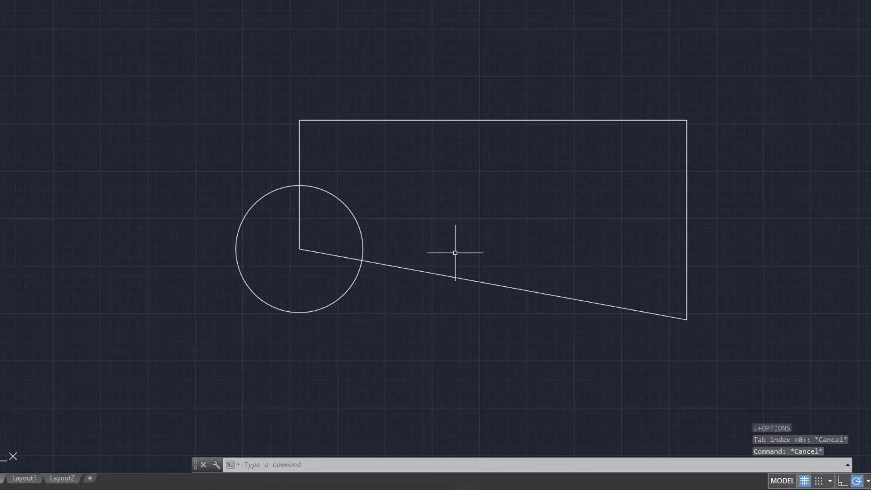
# Draw circles centred on the outline's top-left and top-right corners.
pyautogui.write('c')
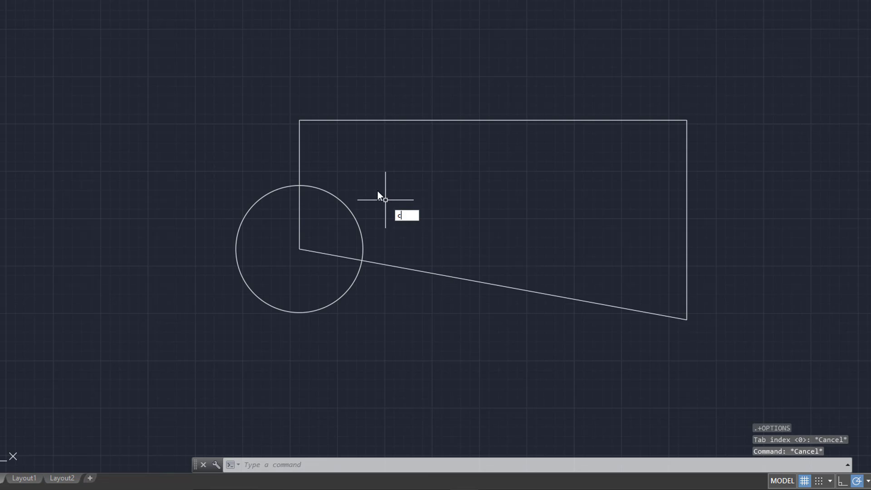
pyautogui.write('c')
pyautogui.press('Return')
pyautogui.click(299, 120)
pyautogui.click(287, 82)
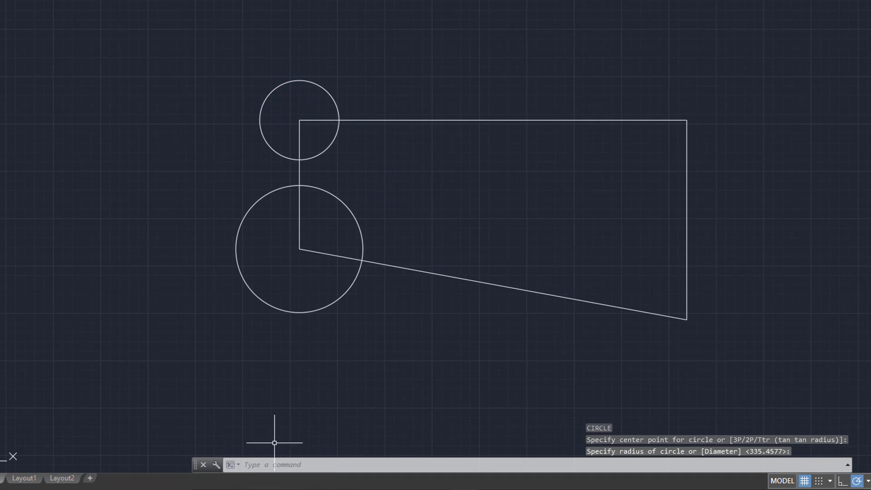
pyautogui.rightClick(661, 91)
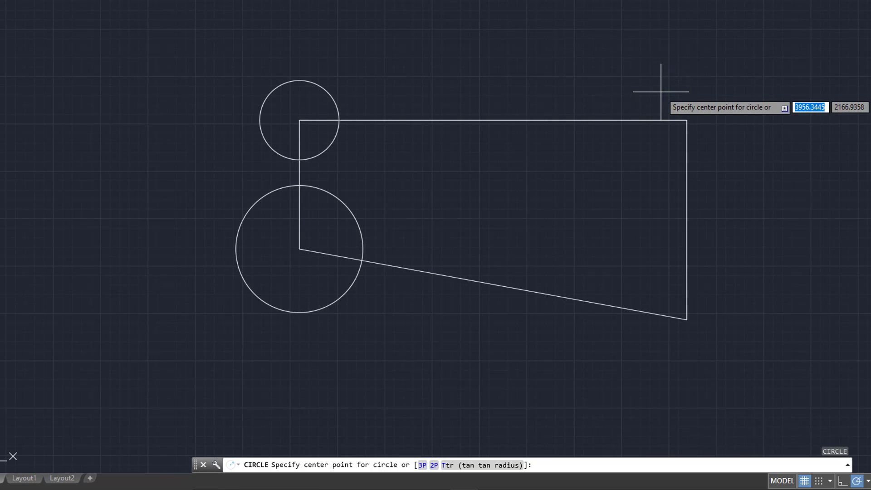
pyautogui.click(683, 122)
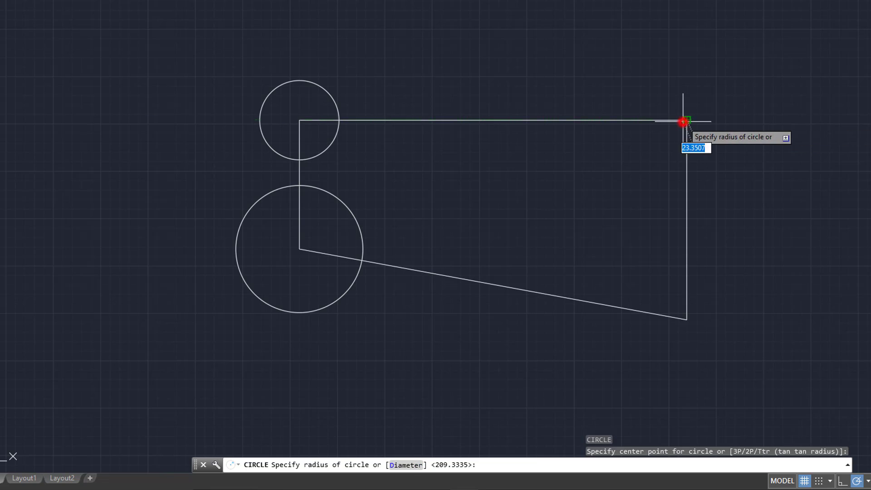
pyautogui.click(695, 95)
# Add a large circle on the bottom-right corner and another above the top edge.
pyautogui.rightClick(689, 297)
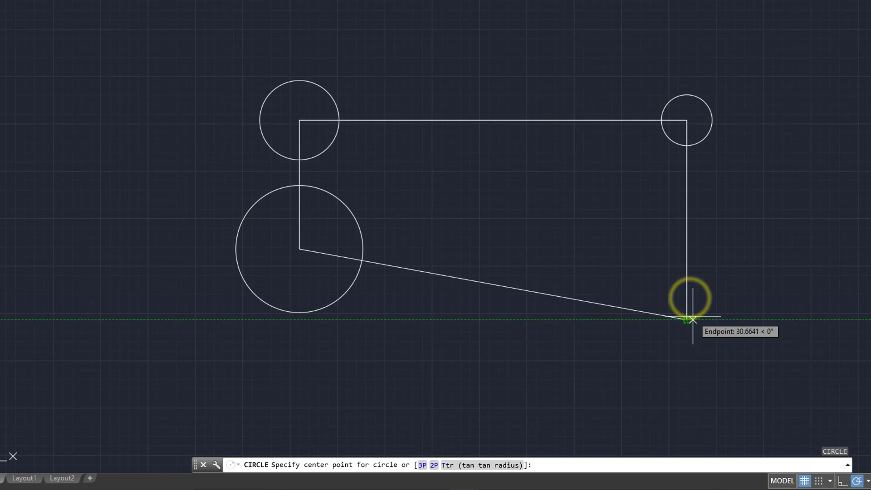
pyautogui.click(690, 320)
pyautogui.click(740, 252)
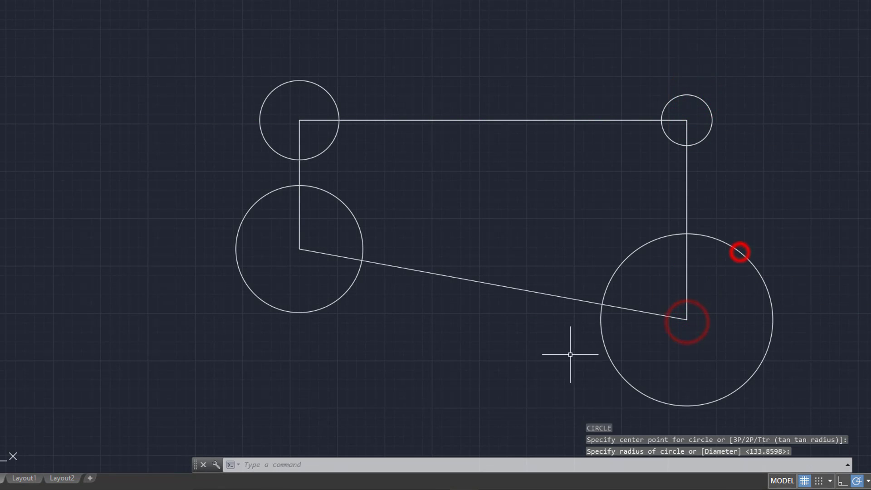
pyautogui.rightClick(467, 107)
pyautogui.click(464, 57)
pyautogui.click(537, 28)
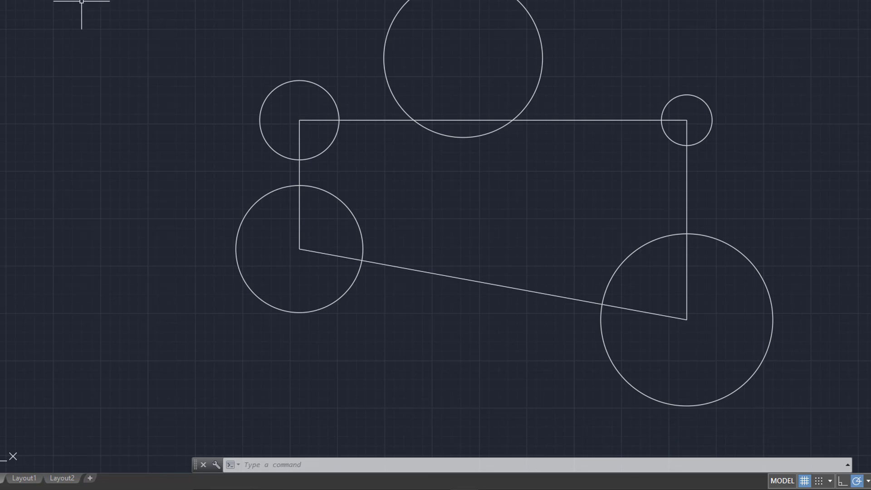
# Draw a closed four-sided line shape to the left of the outline.
pyautogui.write('l')
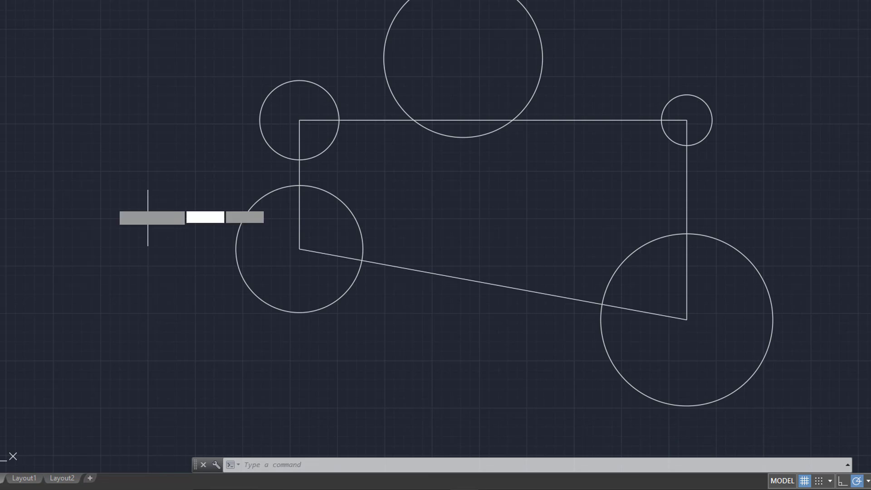
pyautogui.press('Return')
pyautogui.click(46, 117)
pyautogui.click(37, 188)
pyautogui.click(161, 177)
pyautogui.click(155, 107)
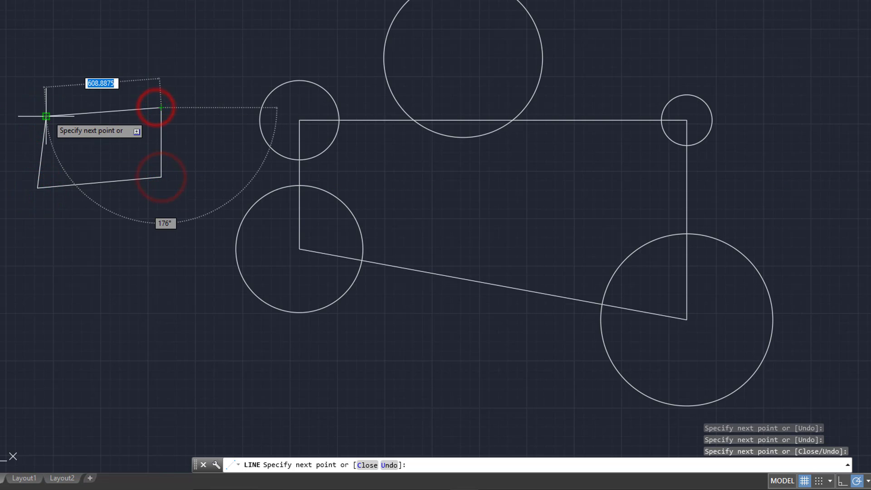
pyautogui.click(46, 117)
pyautogui.press('Escape')
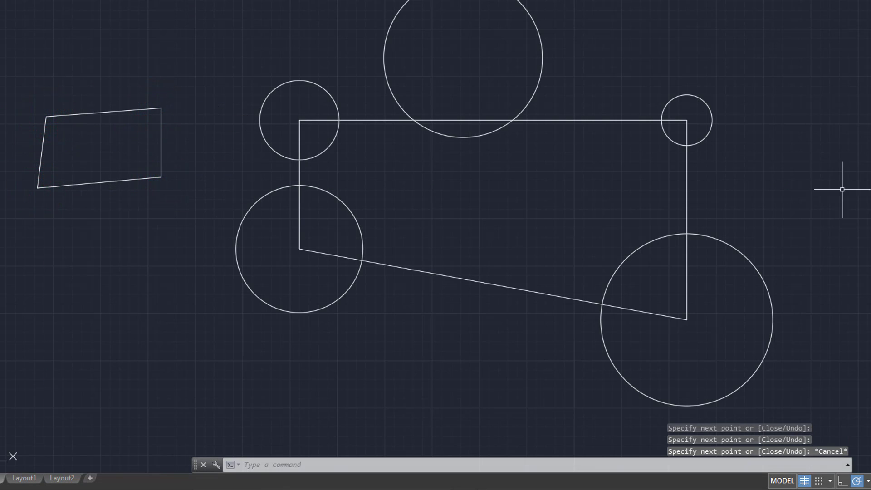
# Draw a second closed four-sided line shape to the right of the outline.
pyautogui.rightClick(826, 101)
pyautogui.click(765, 120)
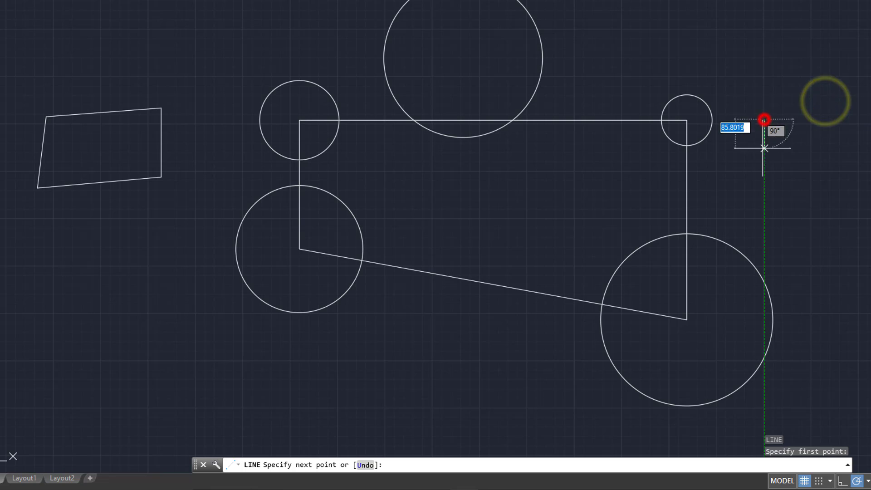
pyautogui.click(764, 190)
pyautogui.click(846, 190)
pyautogui.click(853, 78)
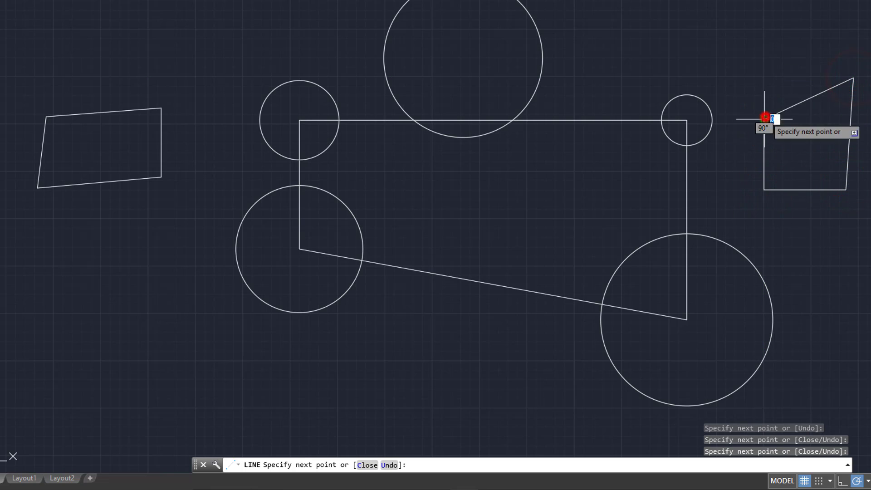
pyautogui.click(765, 120)
pyautogui.press('Escape')
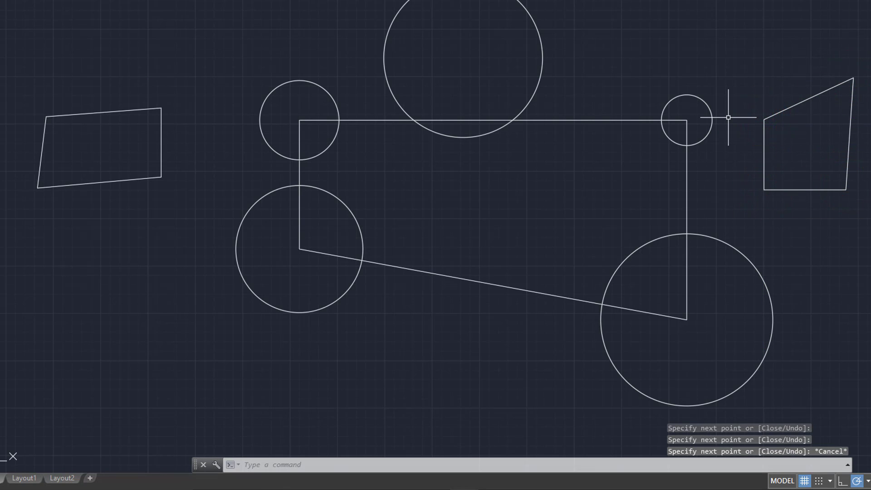